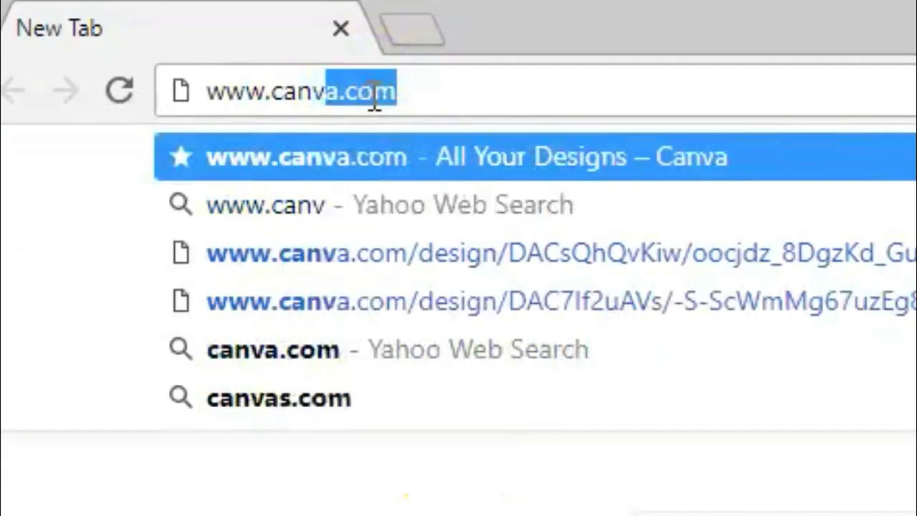
{"action": "key", "text": "Return"}
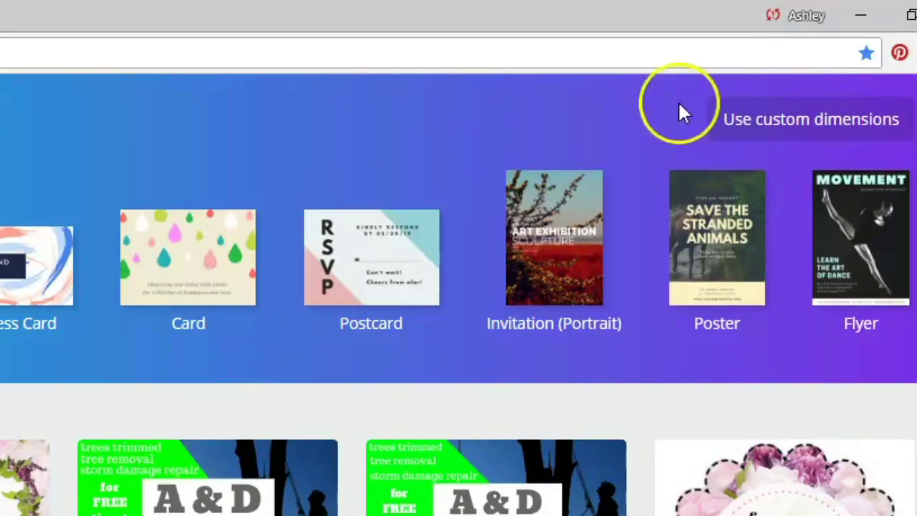
{"action": "left_click", "coordinate": [750, 139]}
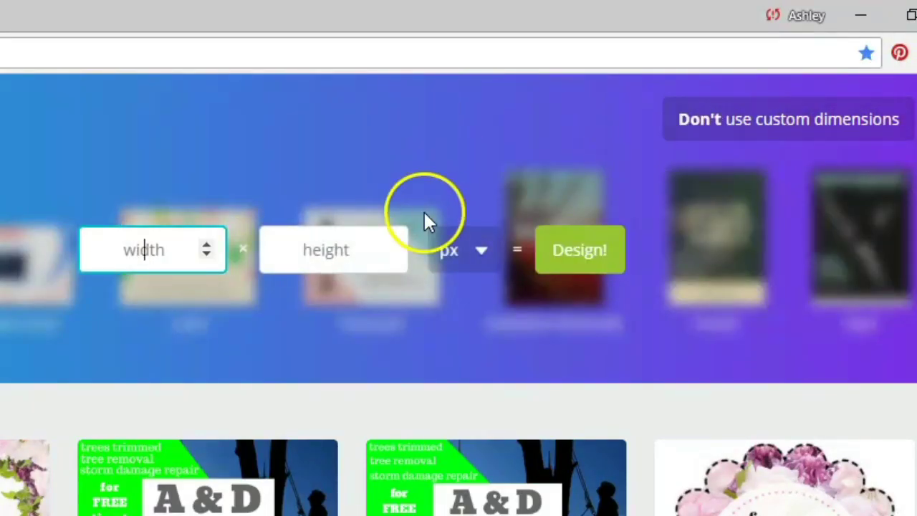
{"action": "left_click", "coordinate": [471, 251]}
{"action": "left_click", "coordinate": [445, 366]}
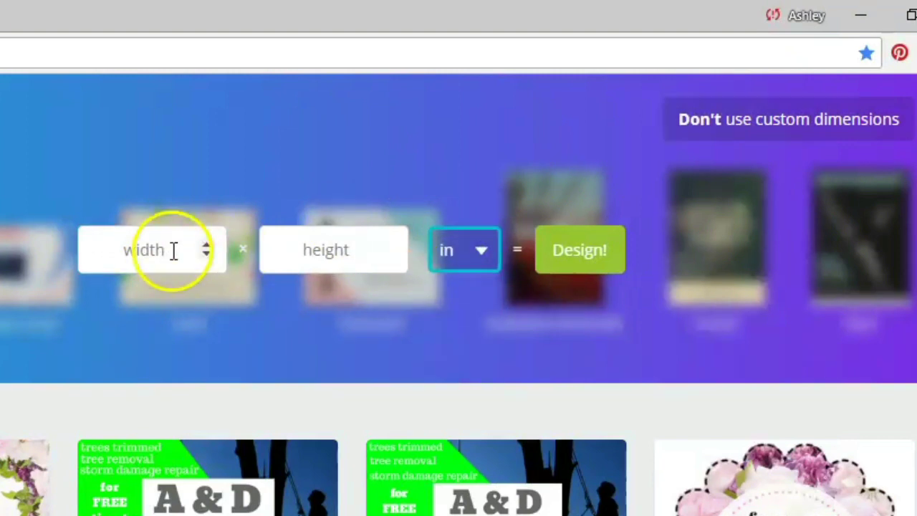
{"action": "left_click", "coordinate": [173, 251]}
{"action": "key", "text": "Tab"}
{"action": "type", "text": "1"}
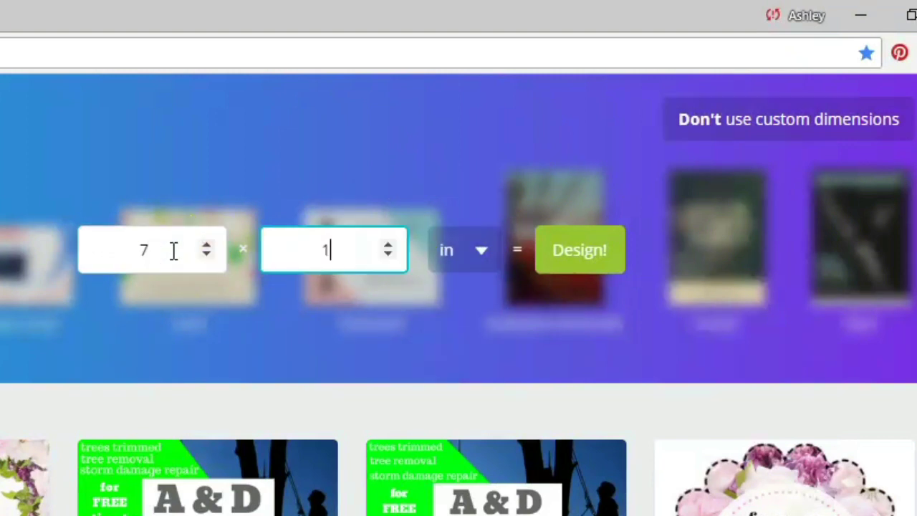
{"action": "left_click", "coordinate": [611, 245]}
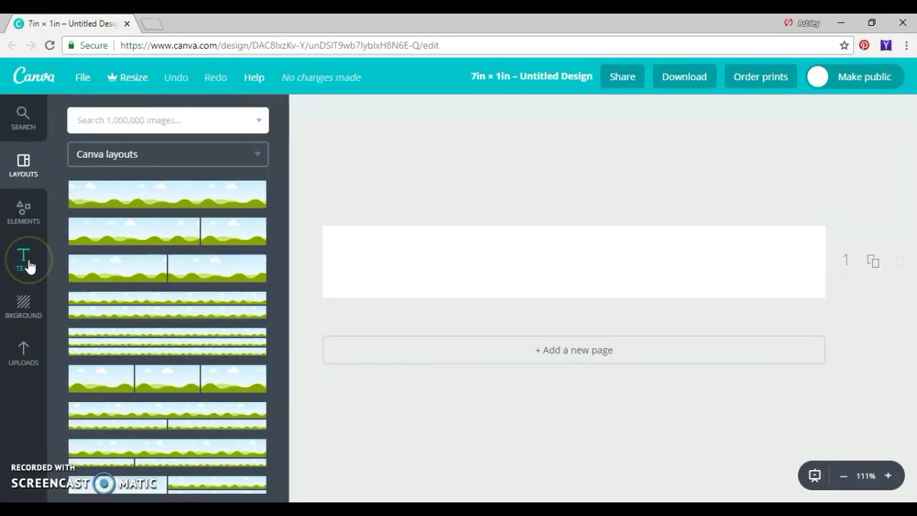
- Apply the pink diamond-pattern background to the blank banner
{"action": "left_click", "coordinate": [29, 305]}
{"action": "left_click_drag", "start_coordinate": [284, 230], "coordinate": [289, 374]}
{"action": "left_click_drag", "start_coordinate": [99, 426], "coordinate": [401, 265]}
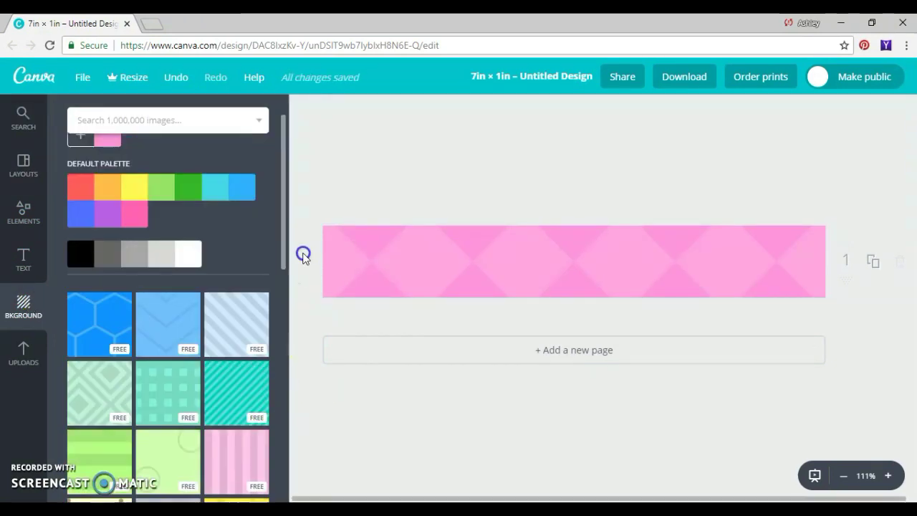
- Add a solid oval shape at the banner's center and fill it white
{"action": "left_click", "coordinate": [24, 213]}
{"action": "left_click", "coordinate": [93, 262]}
{"action": "left_click_drag", "start_coordinate": [282, 323], "coordinate": [154, 400]}
{"action": "scroll", "coordinate": [154, 400], "scroll_direction": "down", "scroll_amount": 3}
{"action": "left_click_drag", "start_coordinate": [100, 172], "coordinate": [579, 270]}
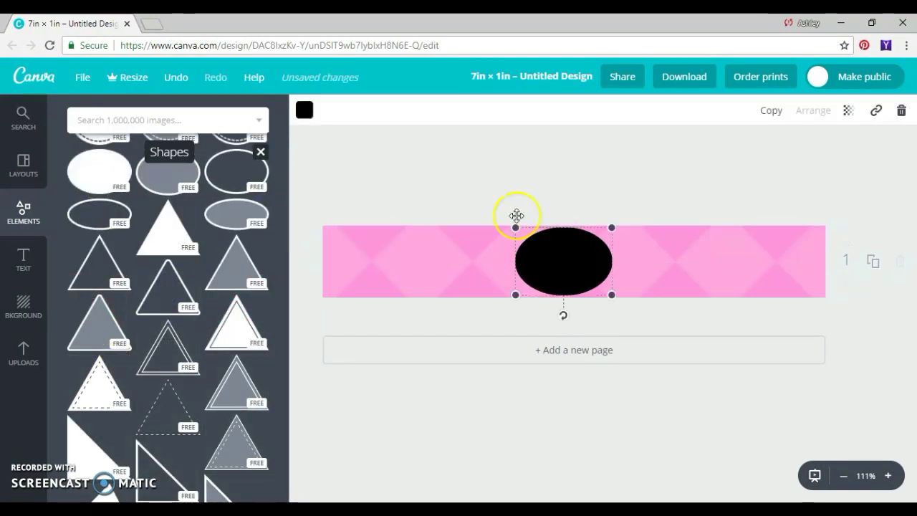
{"action": "left_click", "coordinate": [304, 111]}
{"action": "left_click", "coordinate": [405, 295]}
- Add a solid square near the banner's left end, fit it to the banner height and fill it white
{"action": "scroll", "coordinate": [268, 199], "scroll_direction": "up", "scroll_amount": 5}
{"action": "left_click_drag", "start_coordinate": [122, 232], "coordinate": [389, 258]}
{"action": "left_click_drag", "start_coordinate": [406, 228], "coordinate": [404, 230]}
{"action": "left_click", "coordinate": [306, 111]}
{"action": "left_click", "coordinate": [405, 295]}
{"action": "left_click", "coordinate": [499, 165]}
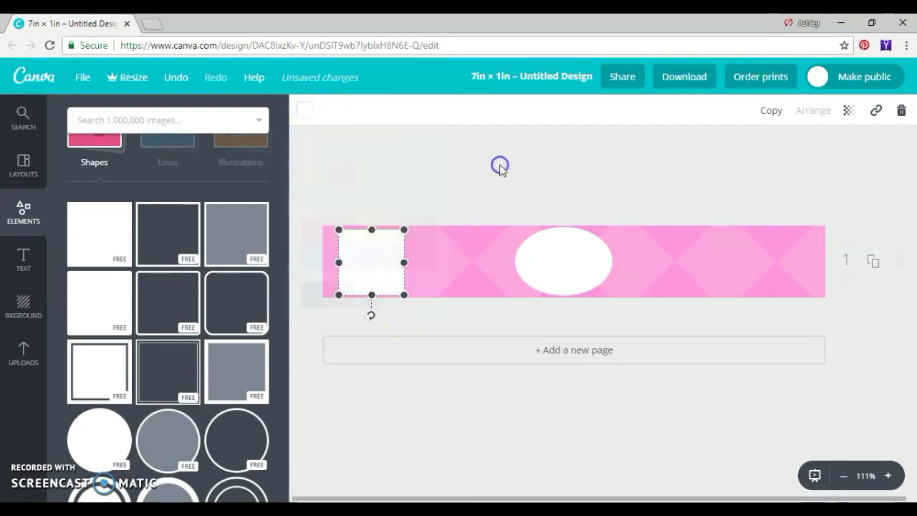
- Add a heading over the banner's center and replace its text with "Happy Birthday"
{"action": "left_click", "coordinate": [23, 258]}
{"action": "left_click_drag", "start_coordinate": [199, 167], "coordinate": [620, 274]}
{"action": "double_click", "coordinate": [620, 275]}
{"action": "key", "text": "BackSpace"}
{"action": "key", "text": "BackSpace"}
{"action": "type", "text": "H"}
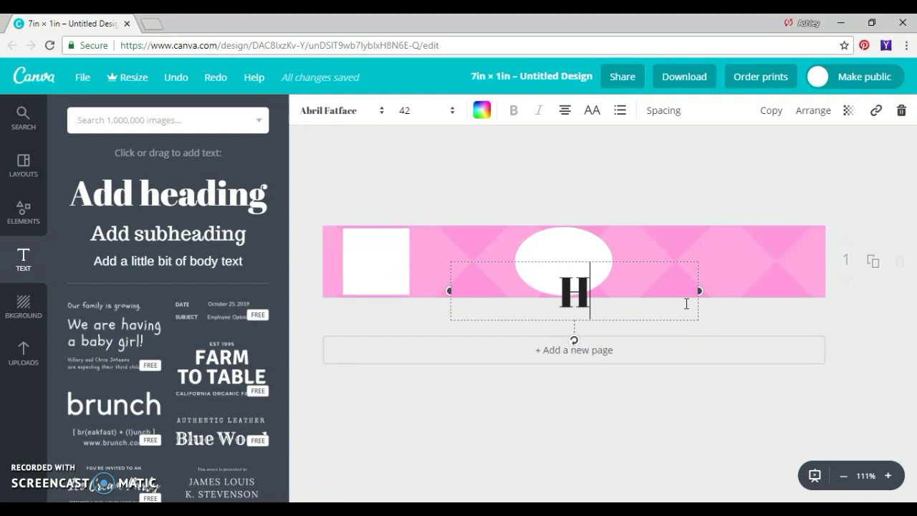
{"action": "type", "text": "appy Birhtda"}
{"action": "key", "text": "BackSpace"}
{"action": "key", "text": "BackSpace"}
{"action": "key", "text": "BackSpace"}
{"action": "key", "text": "BackSpace"}
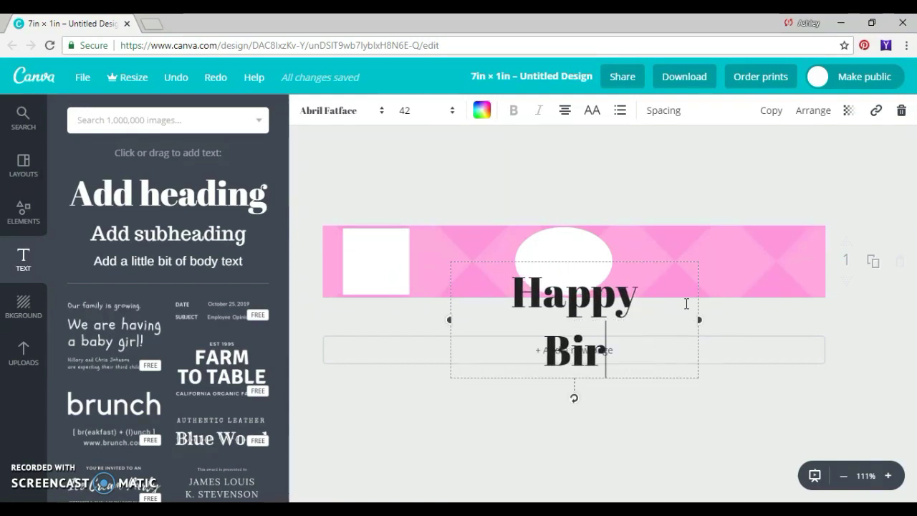
{"action": "type", "text": "thday"}
- Set the Happy Birthday heading to size 20 and place it inside the white oval
{"action": "left_click", "coordinate": [408, 110]}
{"action": "type", "text": "20"}
{"action": "key", "text": "Return"}
{"action": "left_click_drag", "start_coordinate": [552, 260], "coordinate": [548, 228]}
{"action": "left_click", "coordinate": [485, 202]}
- Add a subheading reading "Birthday Facts" at size 10 and move it onto the white square
{"action": "left_click", "coordinate": [218, 235]}
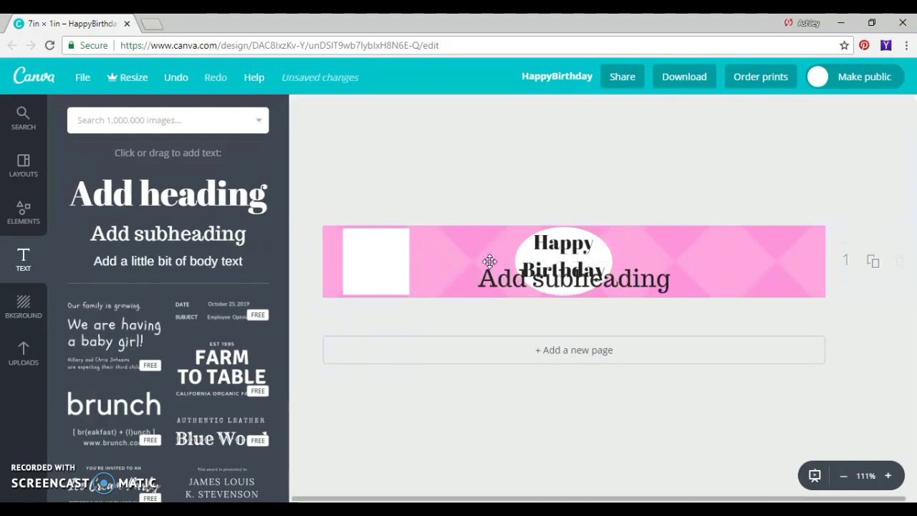
{"action": "left_click_drag", "start_coordinate": [584, 272], "coordinate": [467, 249]}
{"action": "left_click", "coordinate": [470, 249]}
{"action": "type", "text": "Birthday Facts"}
{"action": "left_click", "coordinate": [431, 112]}
{"action": "type", "text": "10"}
{"action": "key", "text": "Return"}
{"action": "left_click_drag", "start_coordinate": [557, 246], "coordinate": [438, 242]}
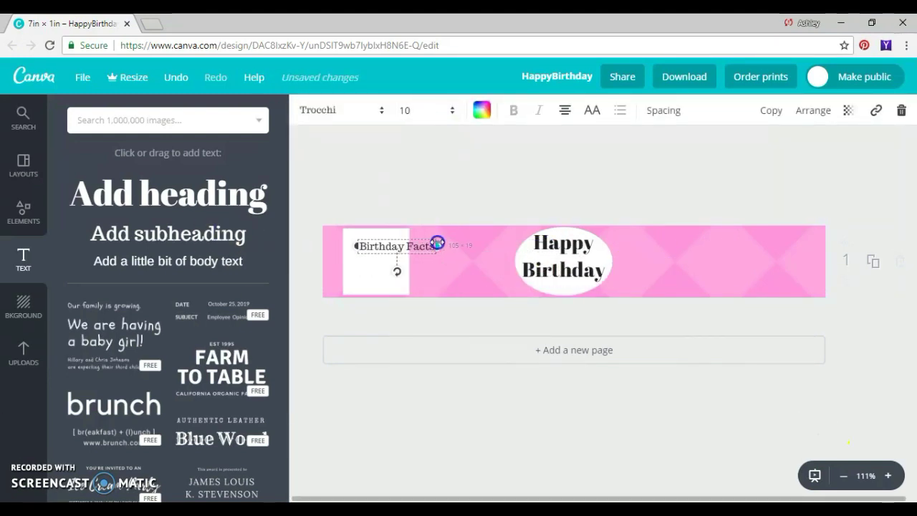
- Align the Birthday Facts text with the top of the white square and format it in Abril Fatface, size 9
{"action": "left_click_drag", "start_coordinate": [380, 246], "coordinate": [360, 233]}
{"action": "left_click", "coordinate": [415, 115]}
{"action": "type", "text": "8"}
{"action": "key", "text": "Return"}
{"action": "left_click", "coordinate": [399, 233]}
{"action": "left_click", "coordinate": [354, 117]}
{"action": "left_click", "coordinate": [380, 306]}
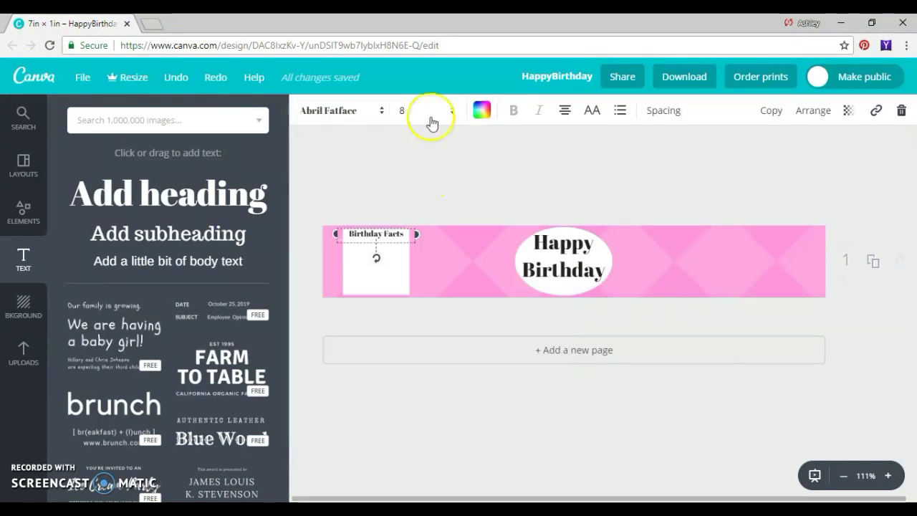
{"action": "left_click", "coordinate": [427, 113]}
{"action": "type", "text": "9"}
{"action": "left_click", "coordinate": [852, 423]}
- Add a subheading reading "Thanks for Coming!" at the right end of the banner
{"action": "left_click", "coordinate": [218, 235]}
{"action": "left_click_drag", "start_coordinate": [661, 263], "coordinate": [798, 260]}
{"action": "left_click", "coordinate": [24, 351]}
{"action": "left_click", "coordinate": [773, 261]}
{"action": "type", "text": "Thanks for Coming!"}
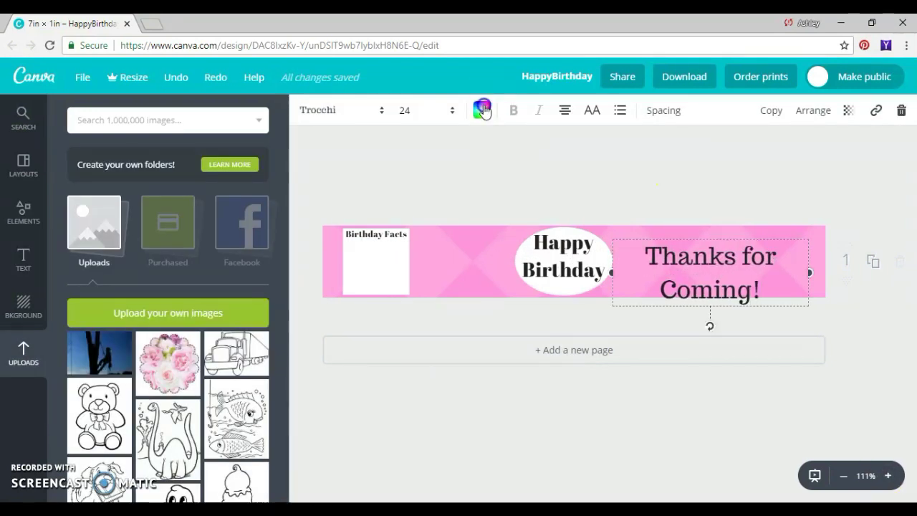
- Color the Thanks for Coming! text white, set it to size 18 and fit it within the banner height
{"action": "left_click", "coordinate": [485, 111]}
{"action": "left_click", "coordinate": [523, 161]}
{"action": "left_click", "coordinate": [687, 255]}
{"action": "left_click", "coordinate": [429, 112]}
{"action": "type", "text": "18"}
{"action": "left_click_drag", "start_coordinate": [680, 242], "coordinate": [697, 240]}
{"action": "left_click", "coordinate": [802, 210]}
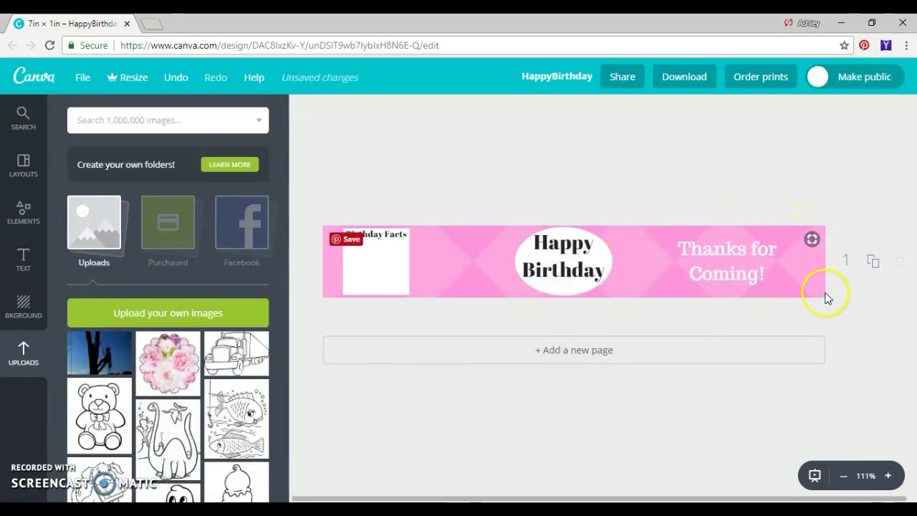
- Add body text over the white square reading "Serving Size: 1 Special Brthday"
{"action": "left_click", "coordinate": [887, 475]}
{"action": "left_click", "coordinate": [23, 259]}
{"action": "left_click_drag", "start_coordinate": [146, 261], "coordinate": [390, 280]}
{"action": "left_click", "coordinate": [389, 276]}
{"action": "type", "text": "Serving Size: 1 Special Brthday"}
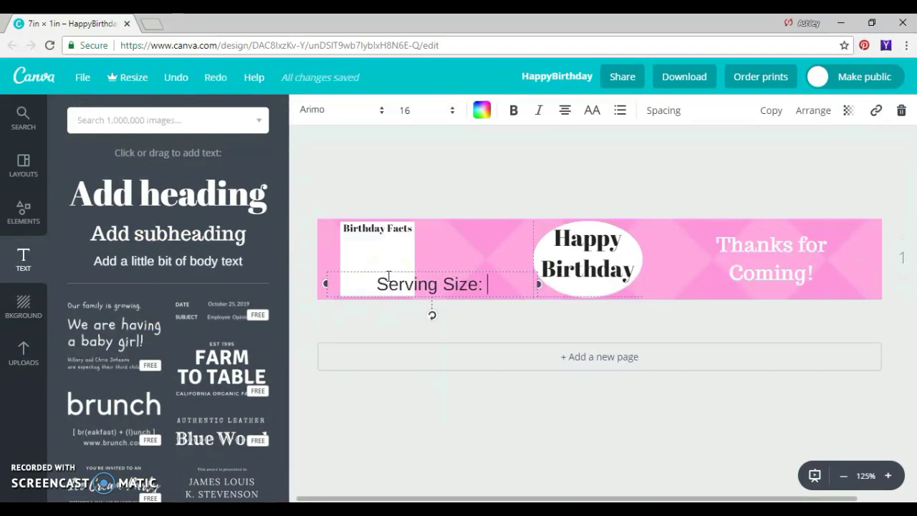
- Set the serving-size text to size 7, split it over two left-aligned lines and place it under Birthday Facts
{"action": "left_click", "coordinate": [425, 115]}
{"action": "type", "text": "7"}
{"action": "left_click_drag", "start_coordinate": [481, 273], "coordinate": [469, 228]}
{"action": "left_click", "coordinate": [388, 243]}
{"action": "key", "text": "Return"}
{"action": "left_click", "coordinate": [565, 110]}
{"action": "left_click", "coordinate": [567, 150]}
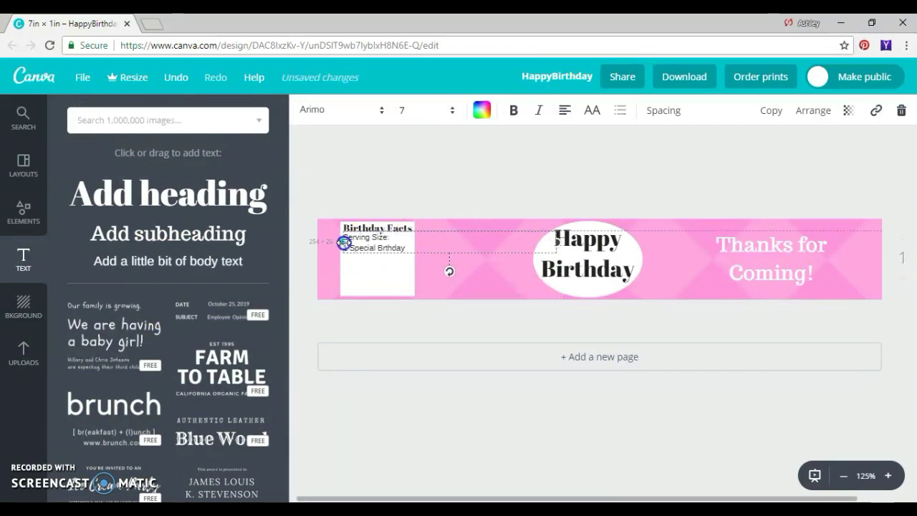
{"action": "left_click_drag", "start_coordinate": [344, 242], "coordinate": [344, 242]}
- Duplicate the serving-size text, change the copy to "Fun 100%" and fit it to the square's width below the serving size
{"action": "left_click", "coordinate": [771, 111]}
{"action": "left_click_drag", "start_coordinate": [414, 255], "coordinate": [324, 253]}
{"action": "type", "text": "Fun"}
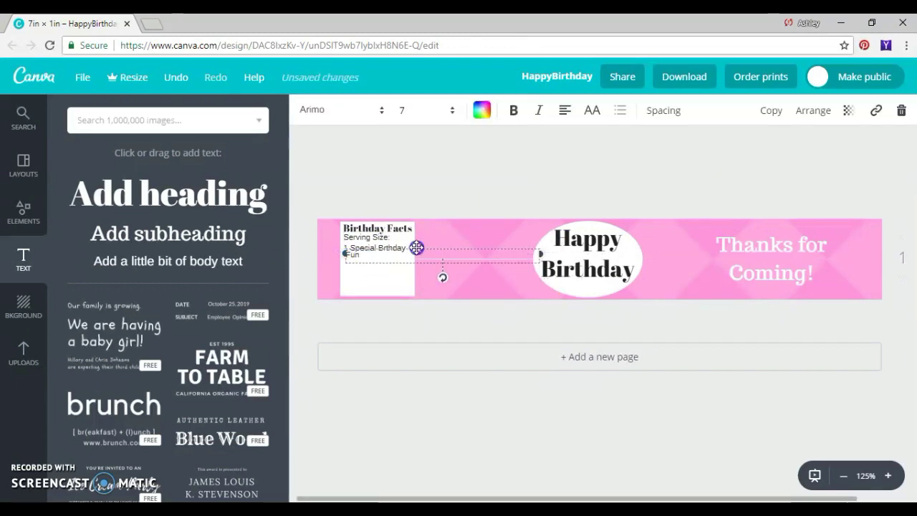
{"action": "left_click_drag", "start_coordinate": [417, 247], "coordinate": [424, 249]}
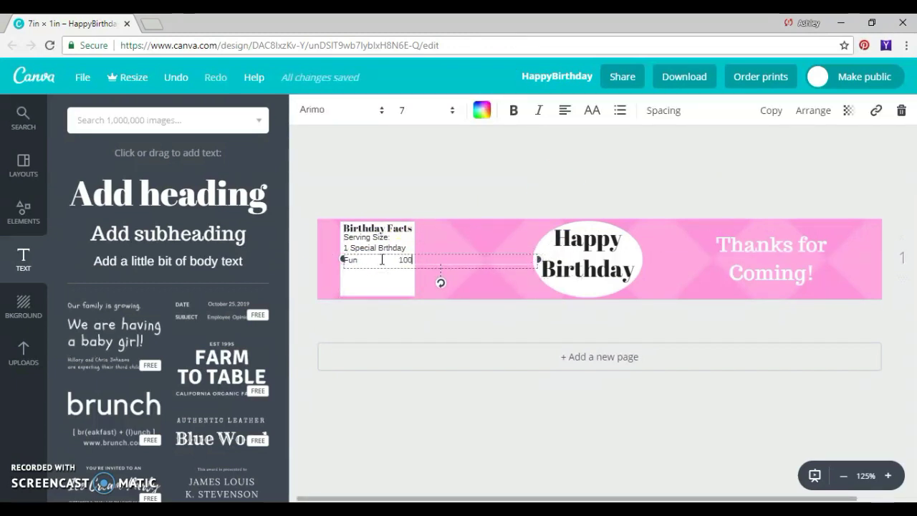
{"action": "key", "text": "BackSpace"}
{"action": "left_click_drag", "start_coordinate": [539, 259], "coordinate": [418, 259]}
- Duplicate the Fun line and change the copy's label to "Laughter", keeping 100%
{"action": "left_click", "coordinate": [766, 113]}
{"action": "left_click", "coordinate": [383, 284]}
{"action": "key", "text": "BackSpace"}
{"action": "key", "text": "BackSpace"}
{"action": "key", "text": "BackSpace"}
{"action": "type", "text": "Laughter 100%"}
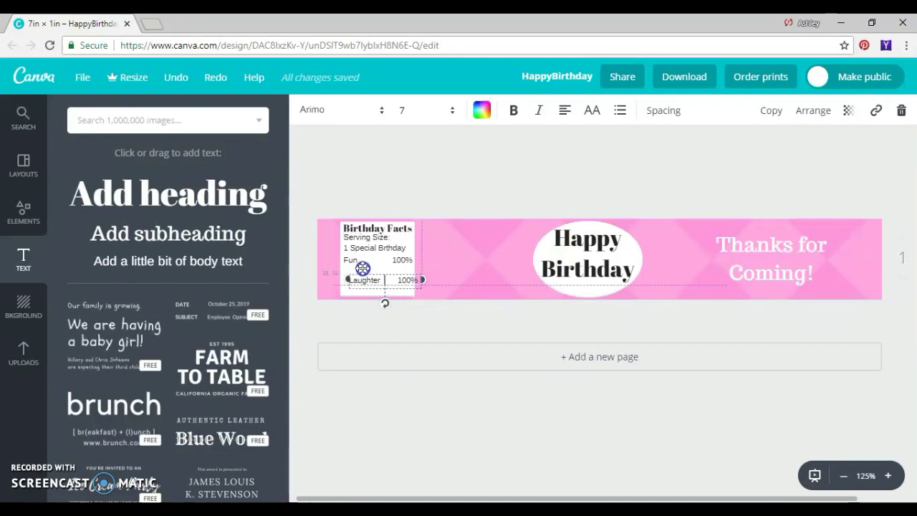
- Add a "Friends 100%" line directly below the Laughter line
{"action": "left_click", "coordinate": [466, 262]}
{"action": "type", "text": "ends"}
{"action": "left_click_drag", "start_coordinate": [400, 289], "coordinate": [373, 274]}
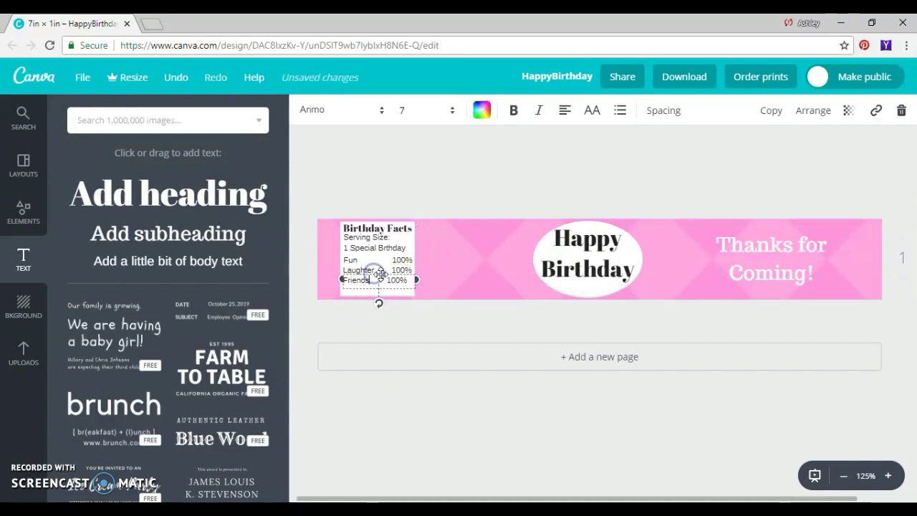
- Duplicate the Friends line, place the copy at the bottom of the square and relabel it "Lovev"
{"action": "left_click", "coordinate": [380, 280]}
{"action": "left_click", "coordinate": [770, 111]}
{"action": "left_click_drag", "start_coordinate": [420, 299], "coordinate": [338, 291]}
{"action": "type", "text": "Lovev 100%"}
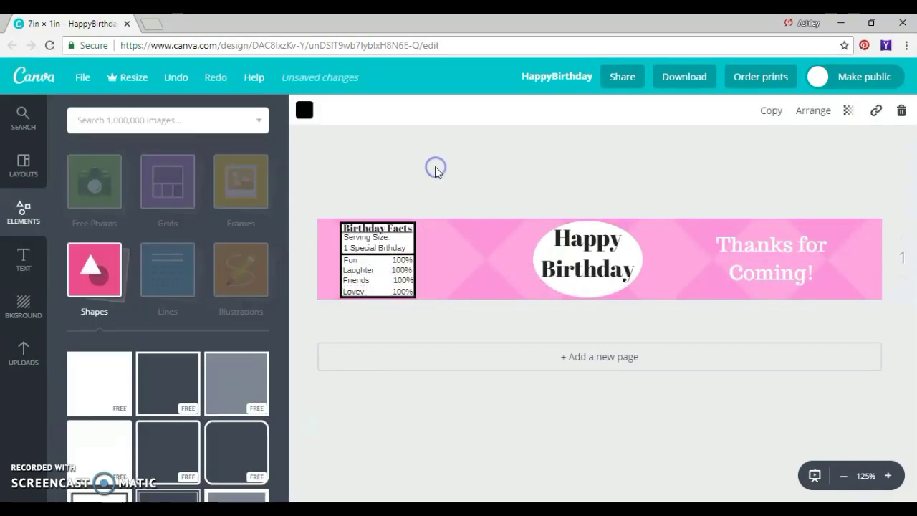
{"action": "left_click", "coordinate": [434, 170]}
- Search the images for "balloons" and place the row of pastel balloons across the middle of the banner
{"action": "left_click", "coordinate": [29, 224]}
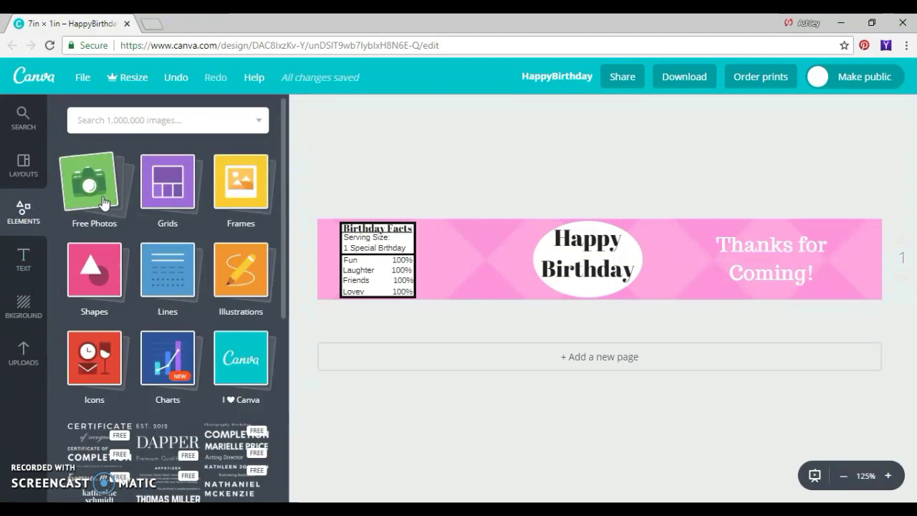
{"action": "left_click", "coordinate": [221, 121]}
{"action": "type", "text": "balloons"}
{"action": "key", "text": "Return"}
{"action": "left_click_drag", "start_coordinate": [169, 219], "coordinate": [710, 218]}
{"action": "mouse_move", "coordinate": [618, 260]}
{"action": "left_mouse_down"}
{"action": "mouse_move", "coordinate": [626, 265]}
{"action": "mouse_move", "coordinate": [623, 258]}
{"action": "left_mouse_up"}
- Nudge the Thanks for Coming! text and the balloon row to the right, and send the balloons behind the white oval
{"action": "left_click", "coordinate": [776, 270]}
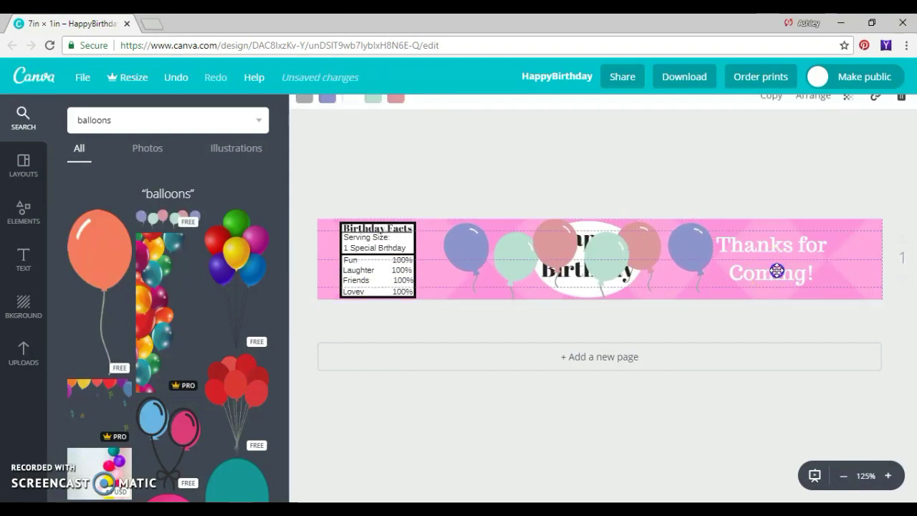
{"action": "left_click_drag", "start_coordinate": [777, 270], "coordinate": [700, 260]}
{"action": "left_click", "coordinate": [813, 110]}
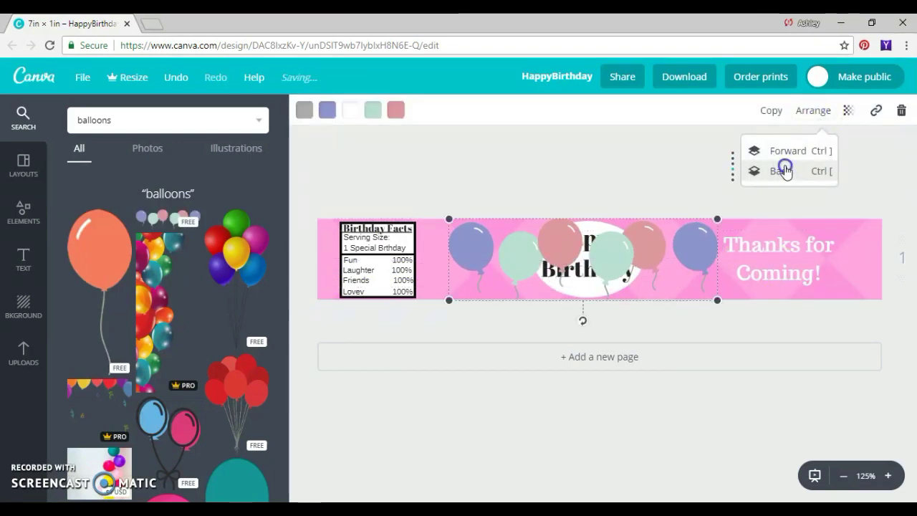
{"action": "left_click", "coordinate": [785, 170]}
{"action": "left_click", "coordinate": [628, 150]}
- Download the finished label design as a PNG file
{"action": "left_click", "coordinate": [682, 77]}
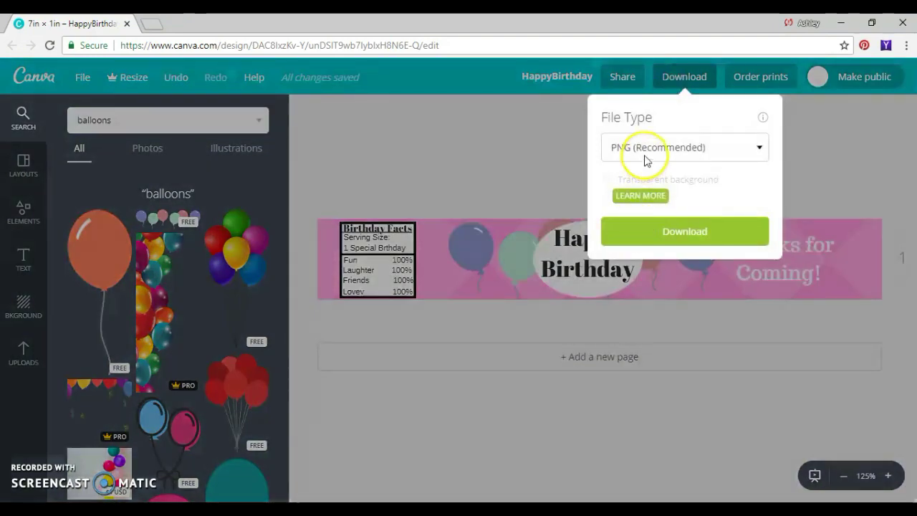
{"action": "left_click", "coordinate": [650, 231]}
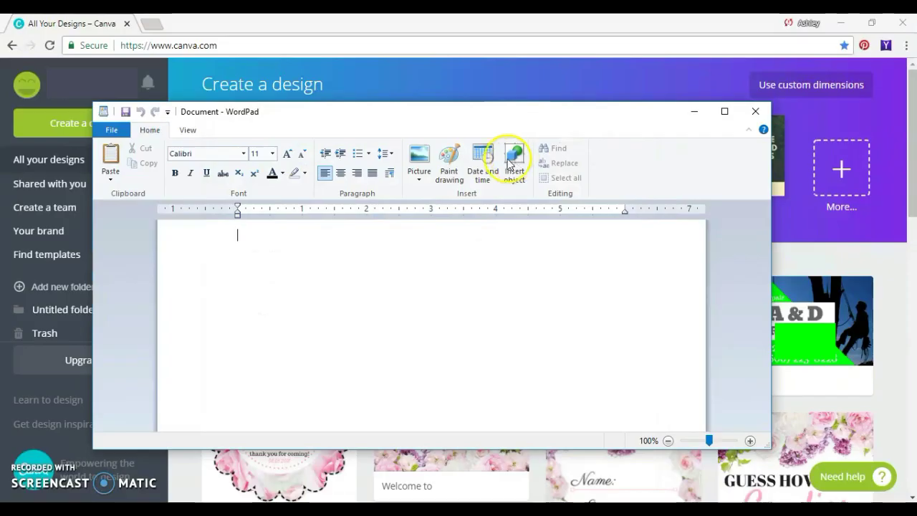
- Switch to a blank WordPad document and insert the downloaded label picture
{"action": "left_click", "coordinate": [426, 171]}
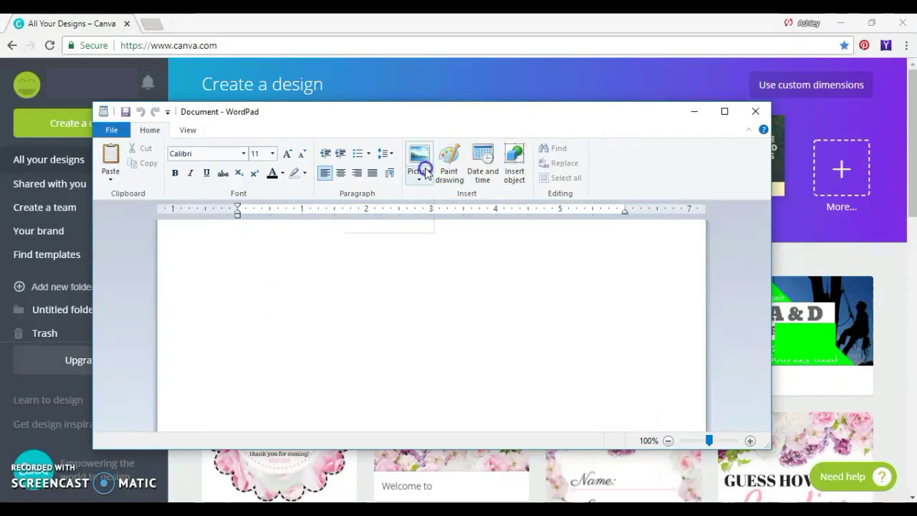
{"action": "left_click", "coordinate": [398, 195]}
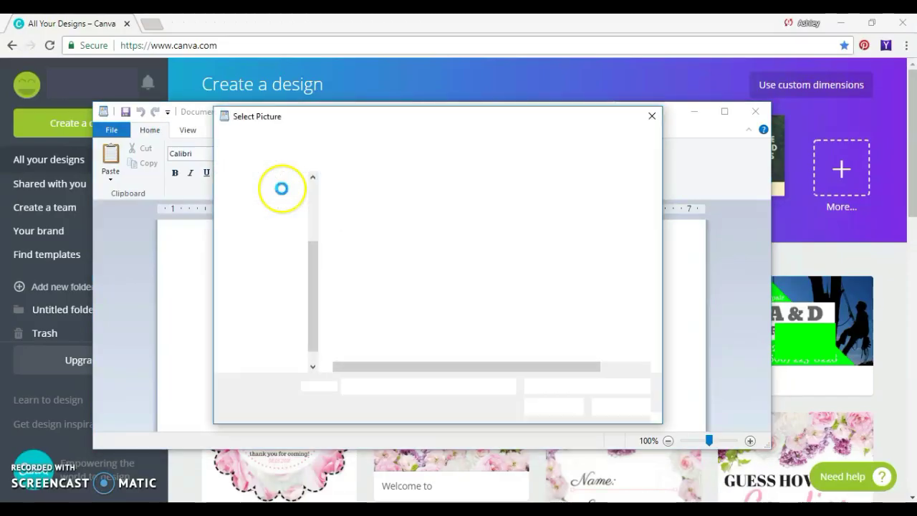
{"action": "left_click", "coordinate": [507, 247]}
{"action": "left_click", "coordinate": [552, 406]}
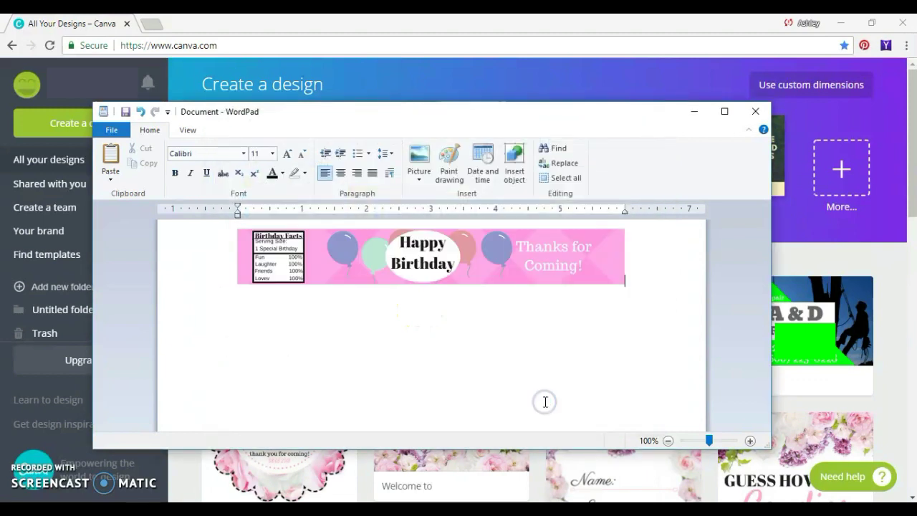
- Resize the label picture to 100% horizontally with the aspect ratio locked, and maximize the document window
{"action": "left_click", "coordinate": [434, 266]}
{"action": "right_click", "coordinate": [434, 266]}
{"action": "left_click", "coordinate": [390, 366]}
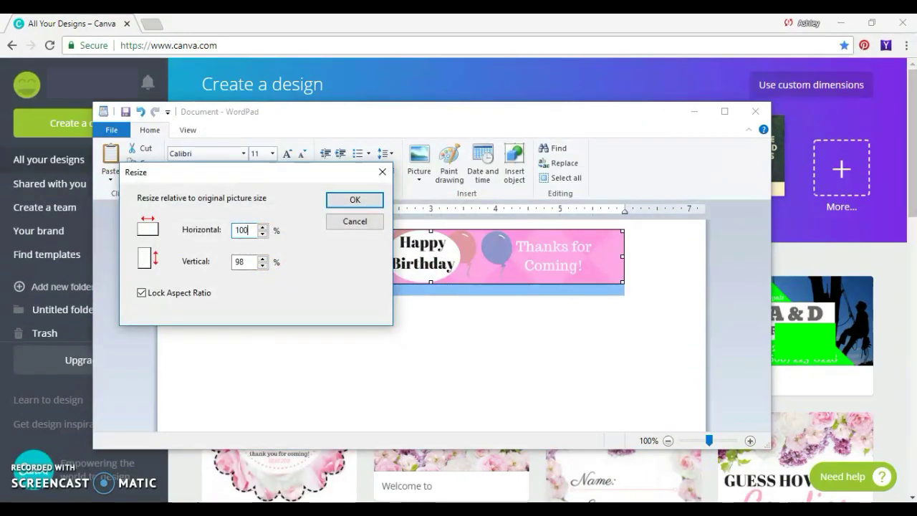
{"action": "key", "text": "Return"}
{"action": "left_click", "coordinate": [218, 266]}
{"action": "double_click", "coordinate": [328, 118]}
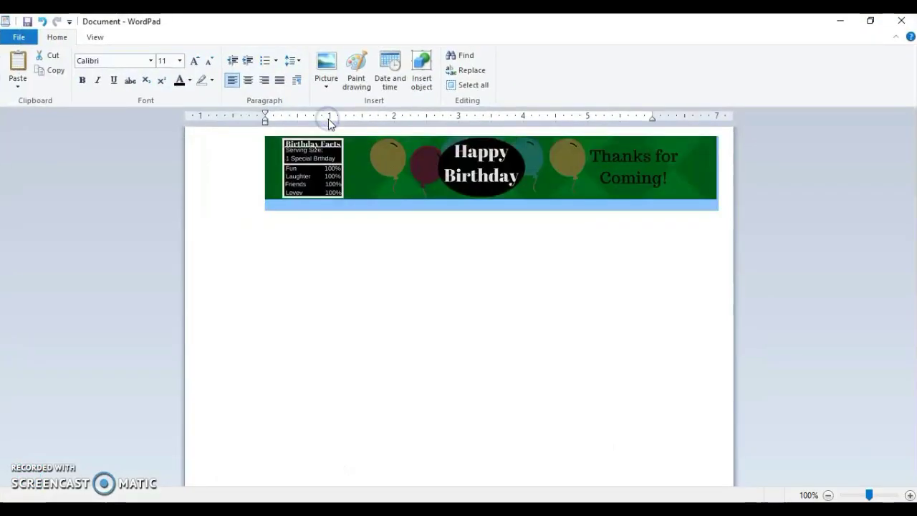
- Copy the label picture and paste a duplicate directly below the original
{"action": "left_click", "coordinate": [450, 272]}
{"action": "right_click", "coordinate": [457, 147]}
{"action": "left_click", "coordinate": [589, 237]}
{"action": "left_click", "coordinate": [561, 223]}
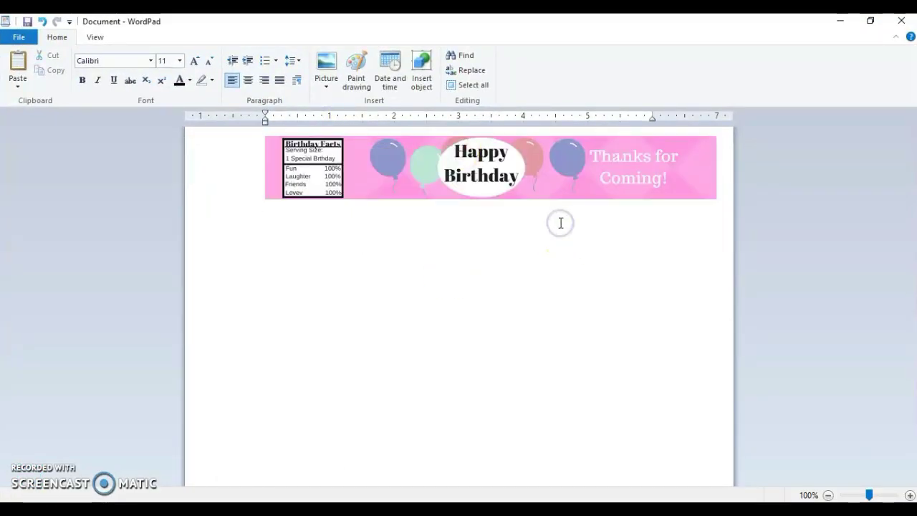
{"action": "right_click", "coordinate": [306, 223]}
{"action": "left_click", "coordinate": [296, 261]}
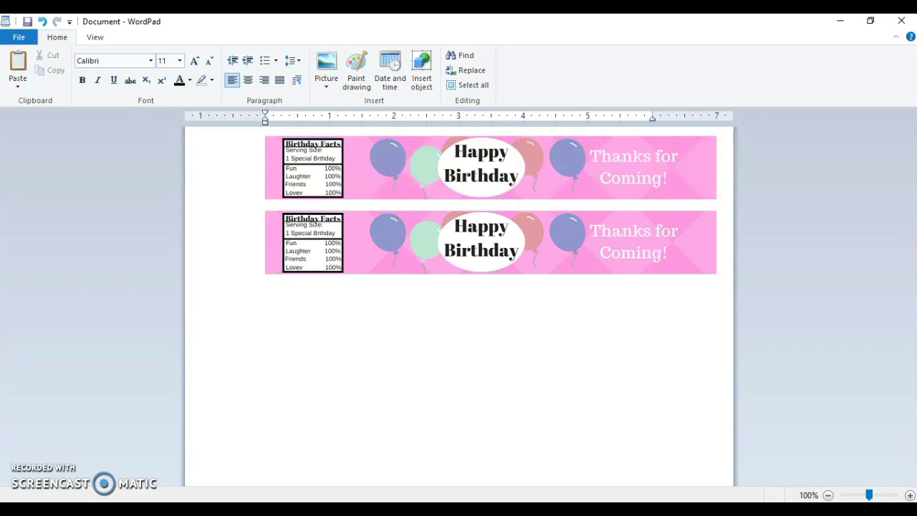
- Paste more copies of the label underneath the first two, down the page
{"action": "right_click", "coordinate": [718, 275]}
{"action": "left_click", "coordinate": [684, 311]}
{"action": "right_click", "coordinate": [722, 334]}
{"action": "left_click", "coordinate": [684, 373]}
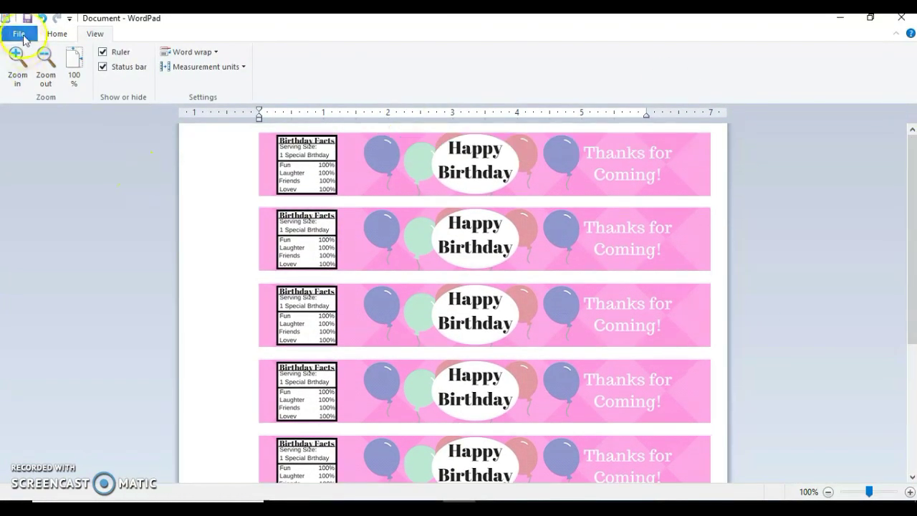
- Save the document in Downloads as "Water Bottle Labels" in Rich Text Format
{"action": "left_click", "coordinate": [21, 34]}
{"action": "left_click", "coordinate": [55, 143]}
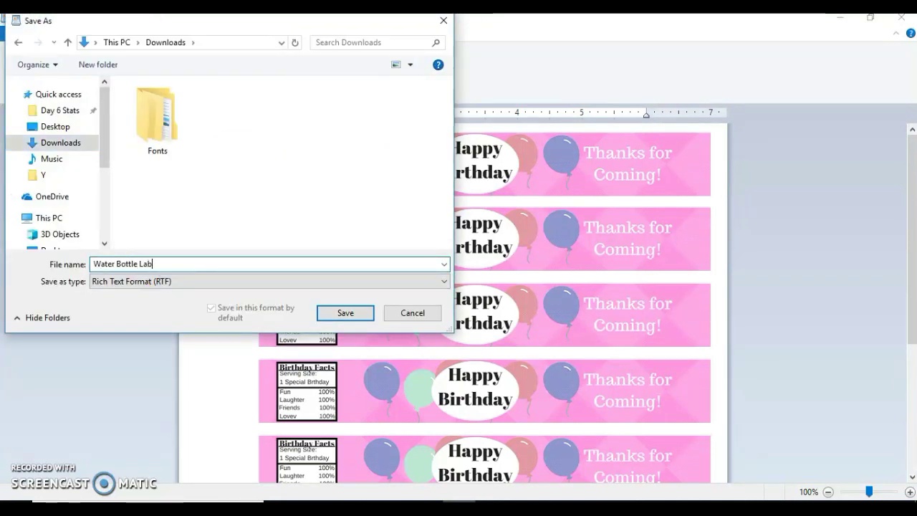
{"action": "key", "text": "Return"}
- Bring up the print options for the label document
{"action": "left_click", "coordinate": [19, 33]}
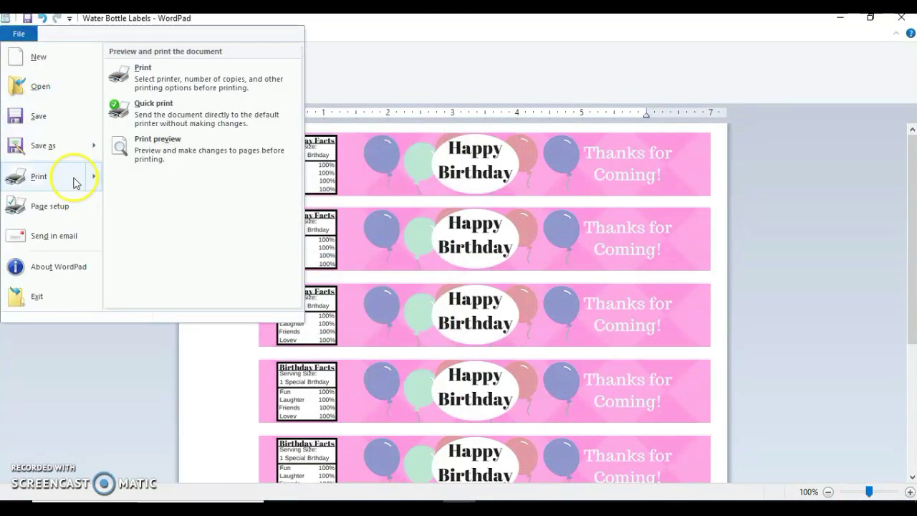